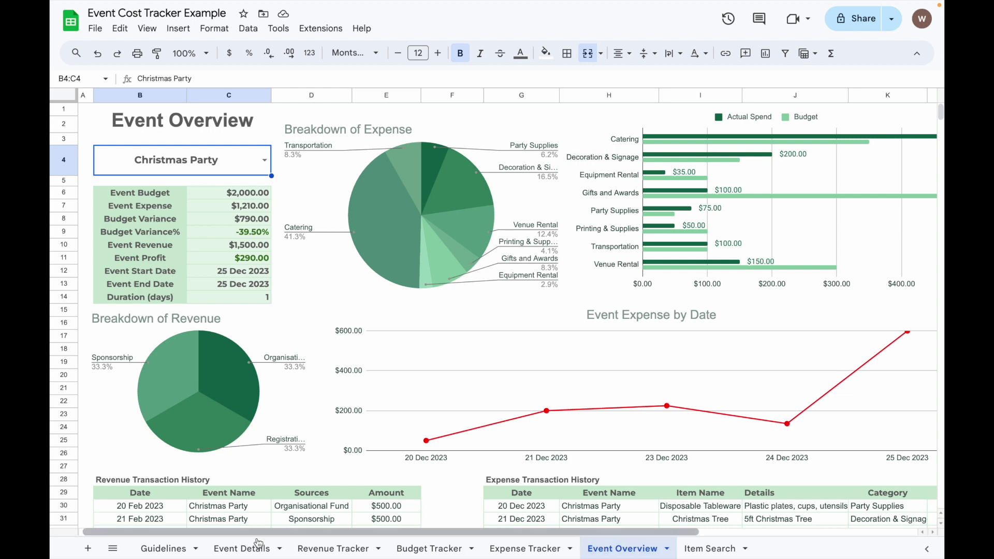
# Step: Switch to the Event Details sheet, which lists four events with budgets and dates
pyautogui.click(242, 549)
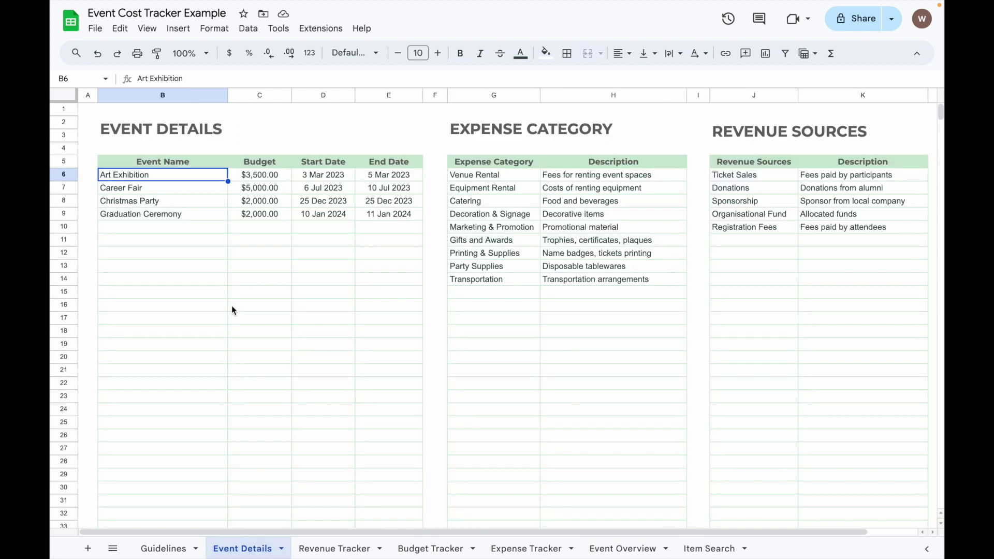
# Step: Review the Venue Rental, Equipment Rental and Catering categories and the Ticket Sales revenue source
pyautogui.click(508, 177)
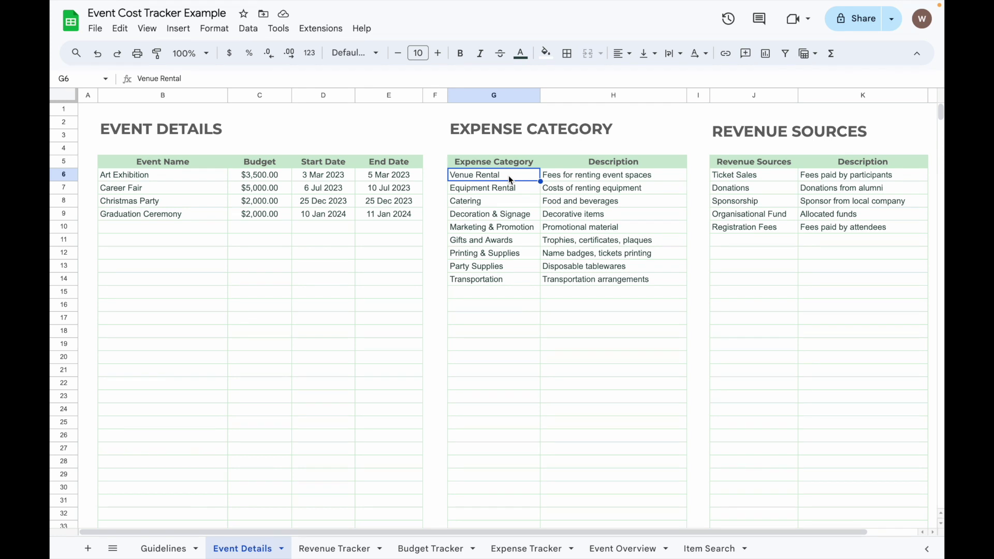
pyautogui.press('Down')
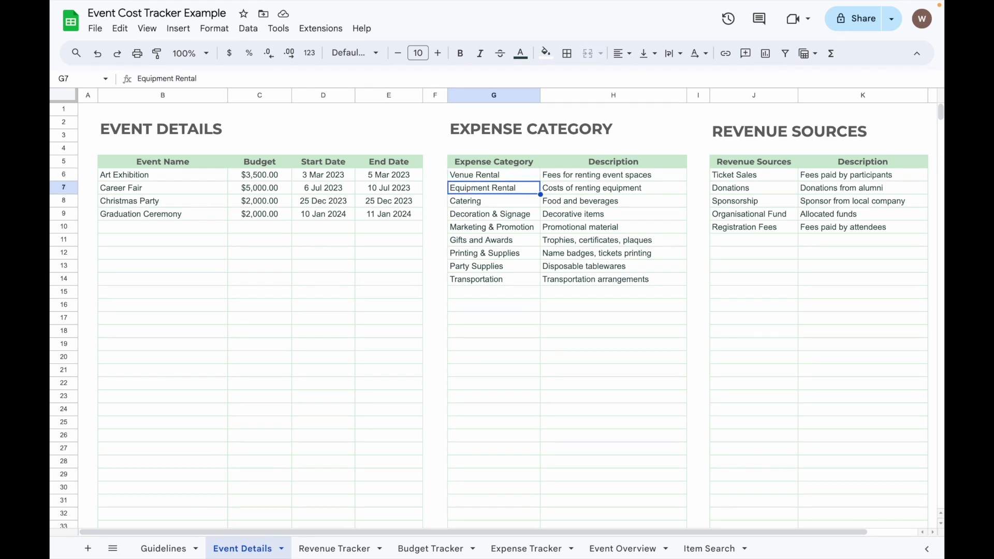
pyautogui.press('Down')
pyautogui.press('Down')
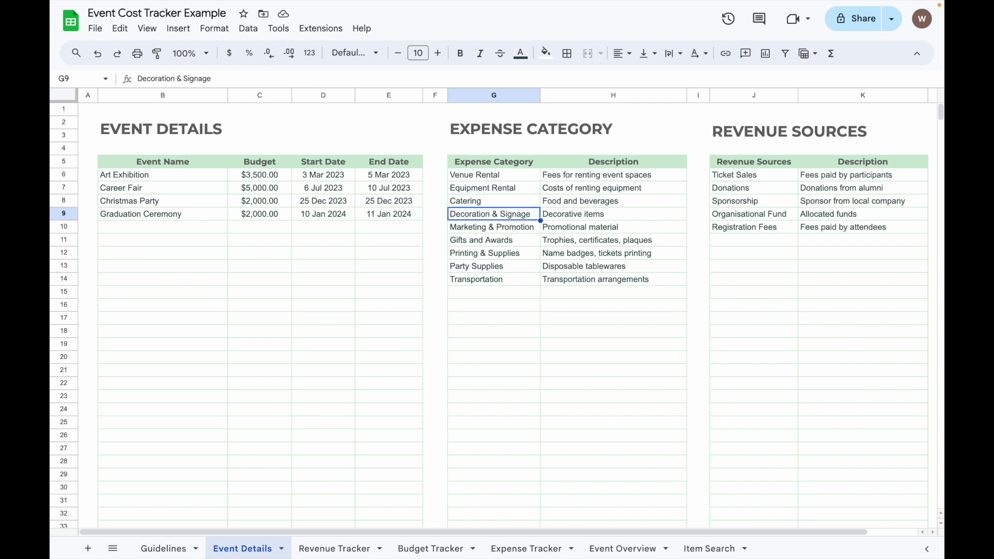
pyautogui.click(747, 176)
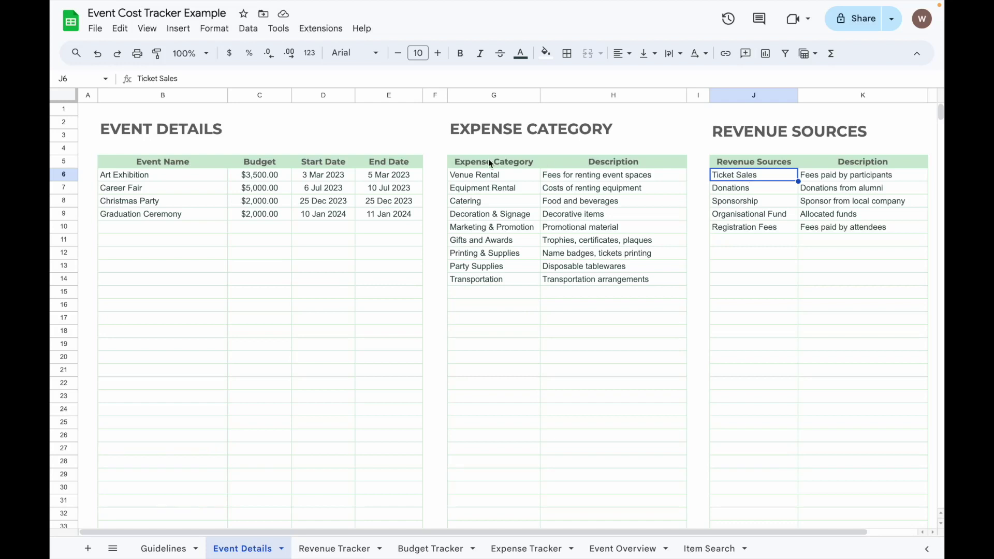
# Step: Check the Art Exhibition entry's start and end dates, then go to Revenue Tracker
pyautogui.click(188, 175)
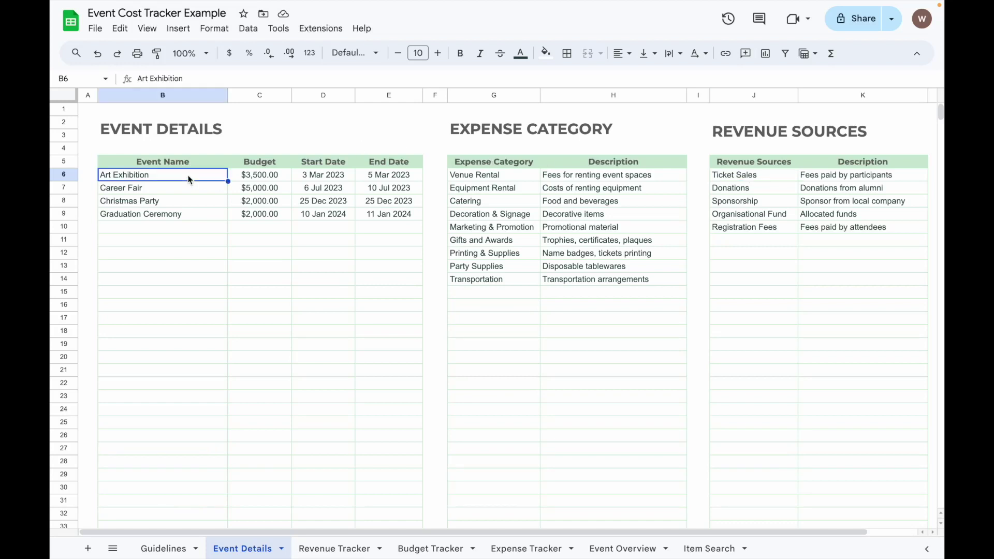
pyautogui.click(263, 177)
pyautogui.click(325, 178)
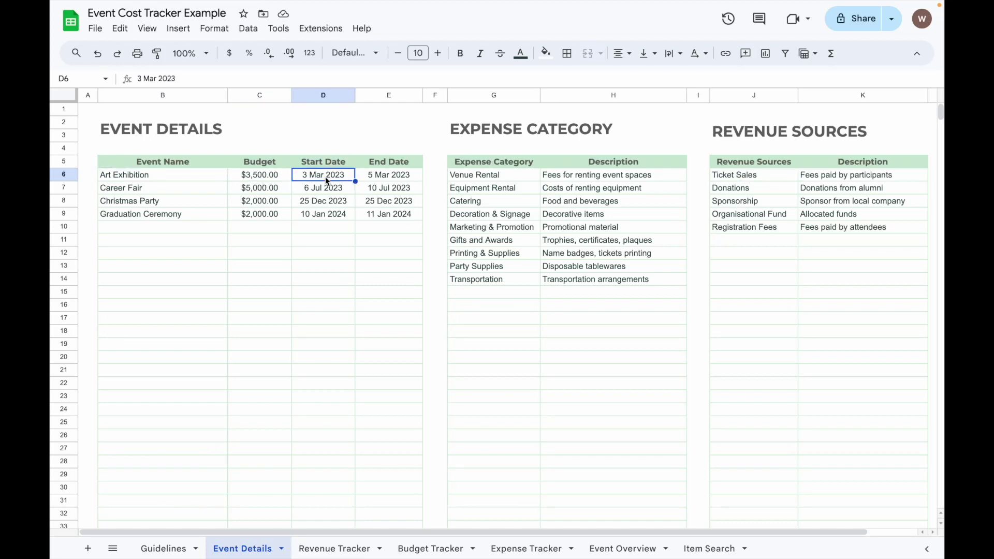
pyautogui.click(387, 175)
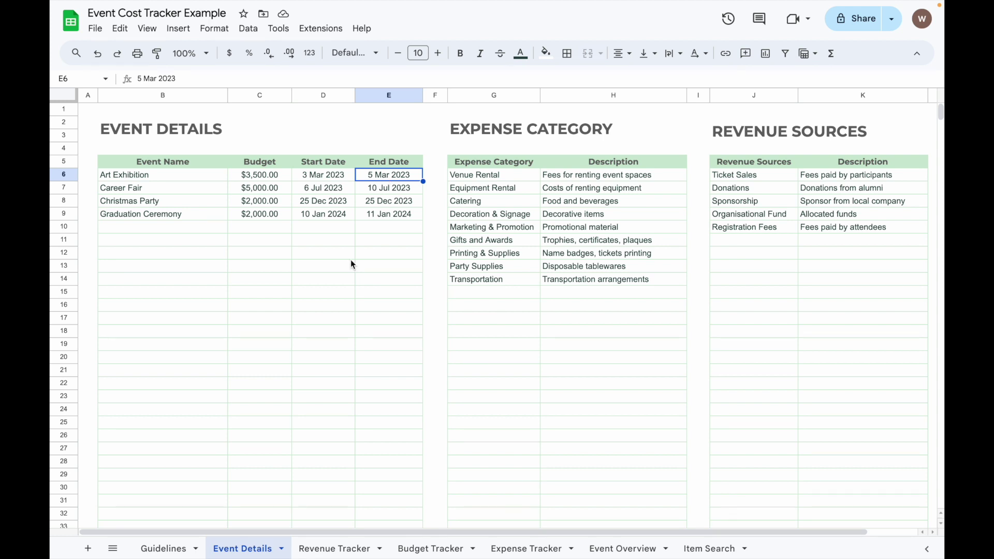
pyautogui.click(326, 541)
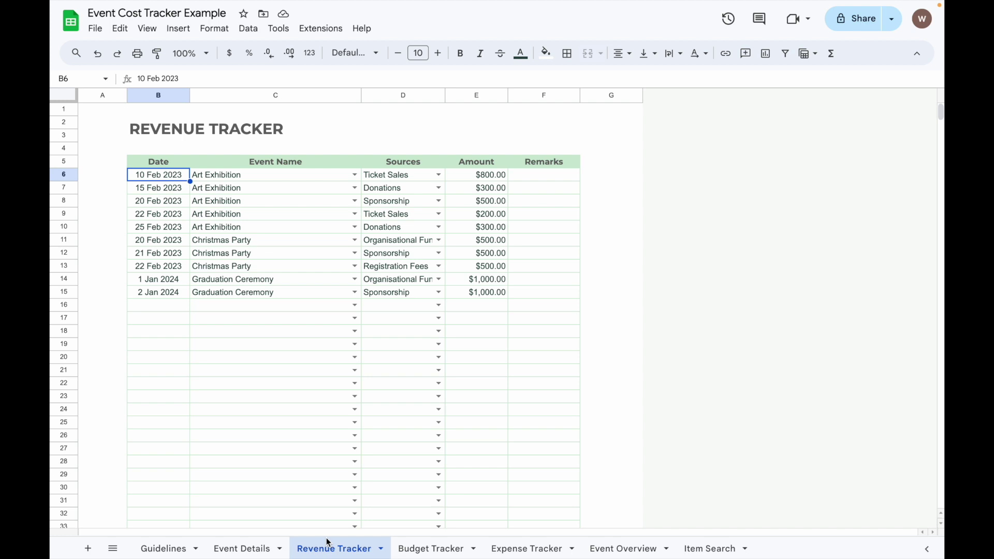
# Step: Inspect the first revenue entry's event options, source and amount, then go to Budget Tracker
pyautogui.click(224, 172)
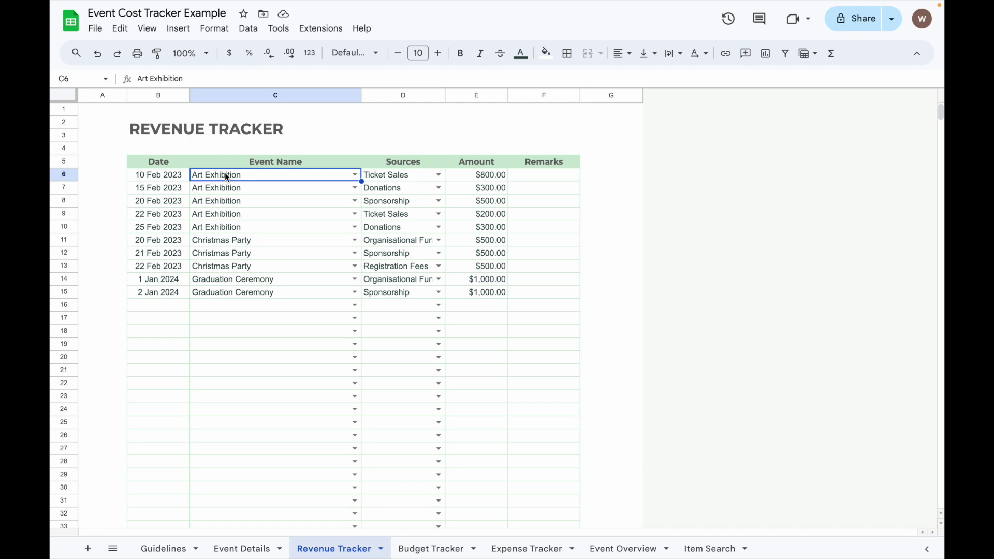
pyautogui.click(355, 174)
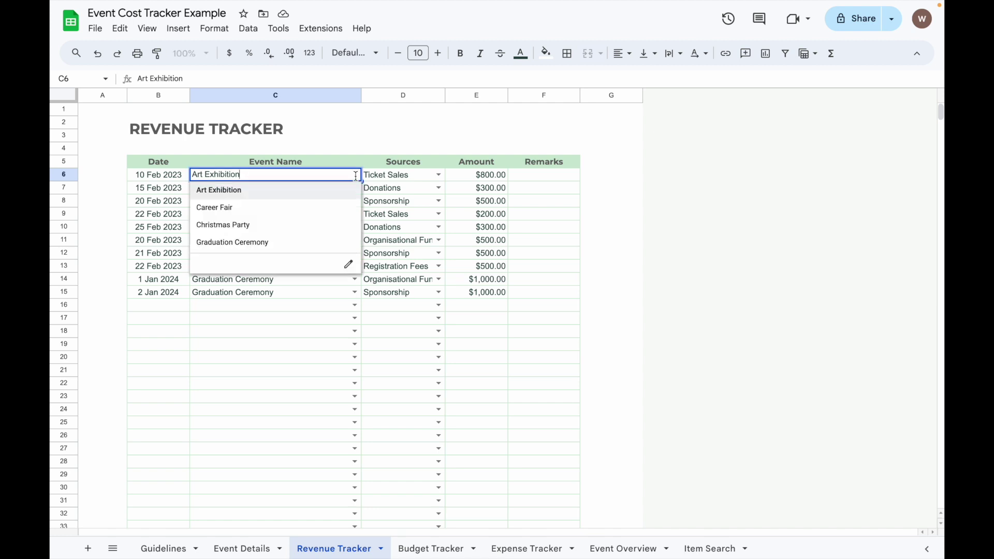
pyautogui.click(422, 177)
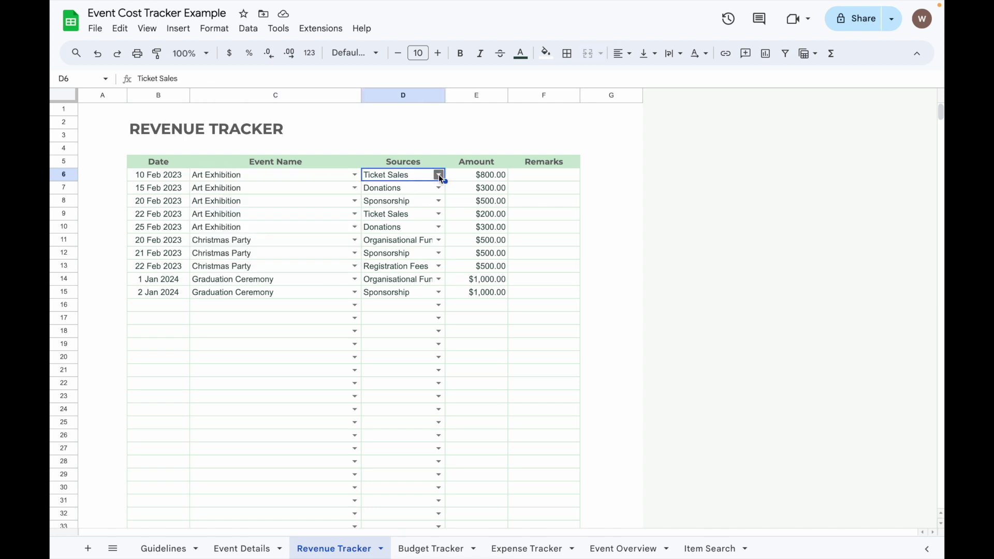
pyautogui.click(440, 176)
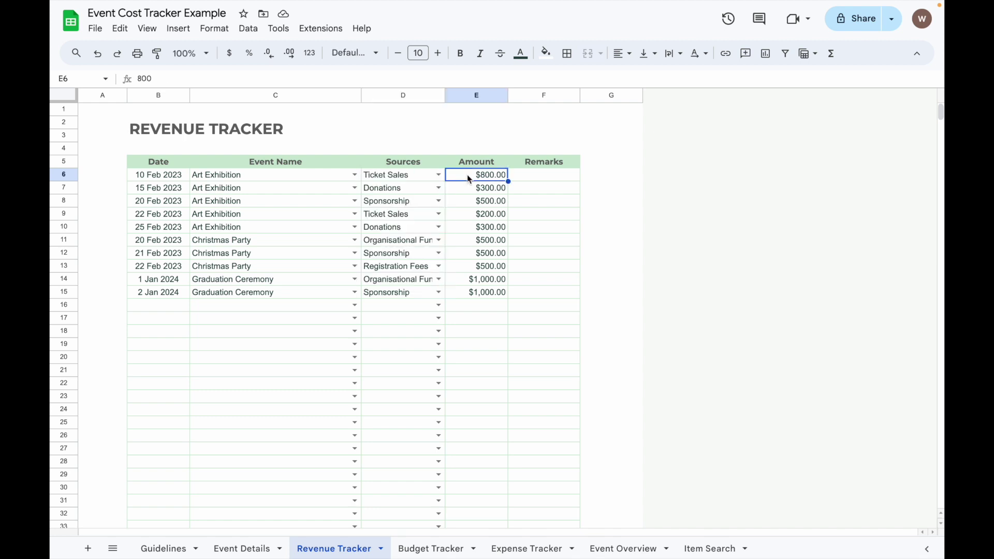
pyautogui.click(429, 548)
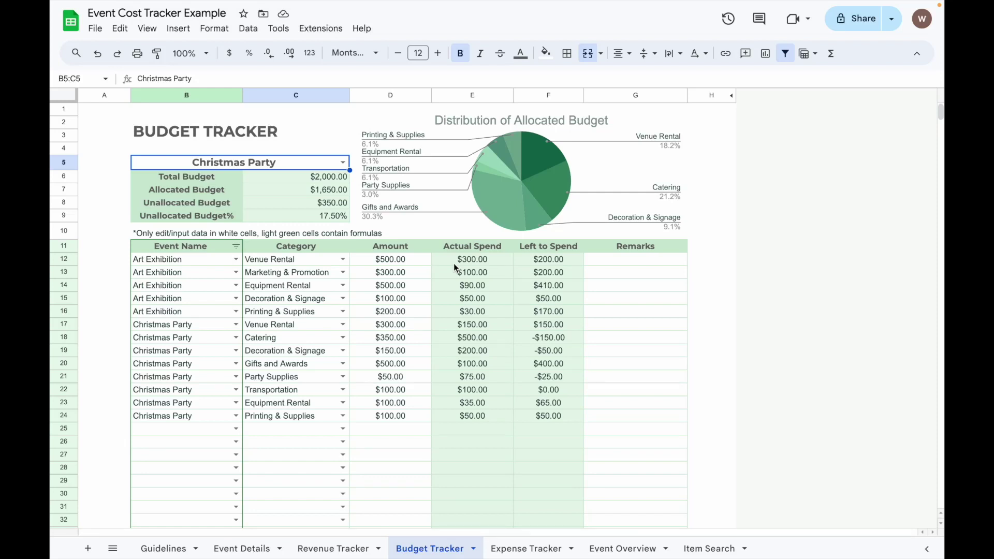
# Step: Filter the Event Name column to show only Christmas Party rows
pyautogui.click(235, 247)
pyautogui.scroll(-1, 140, 466)
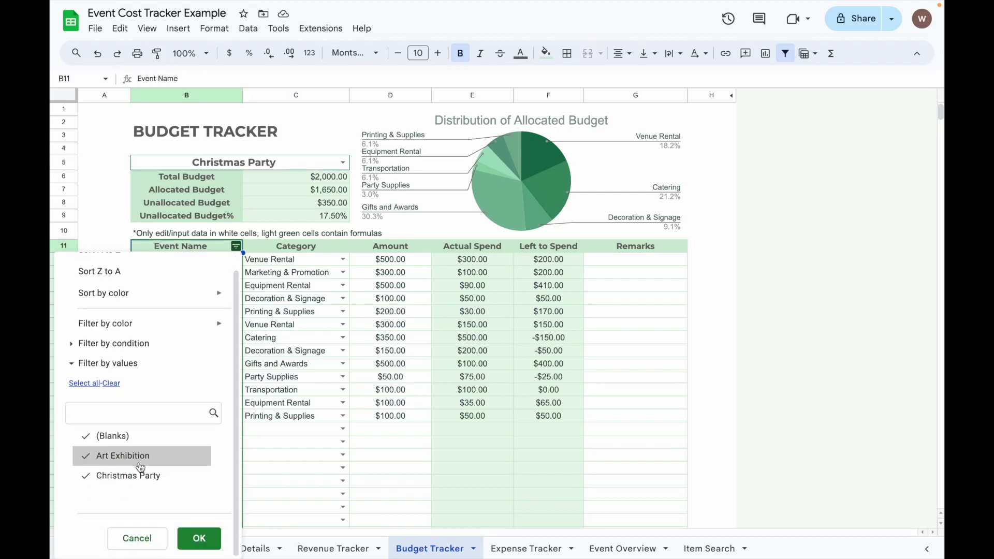
pyautogui.click(110, 382)
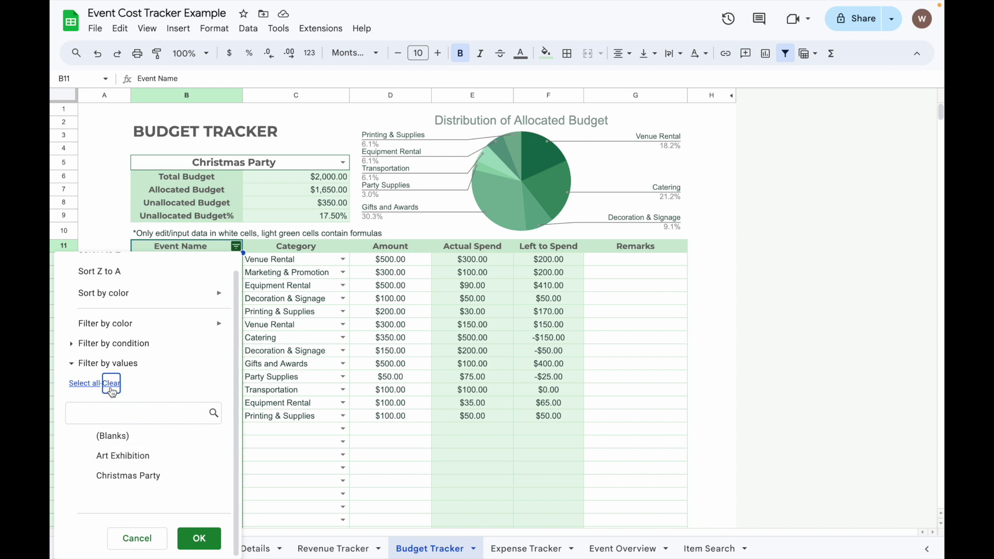
pyautogui.click(116, 475)
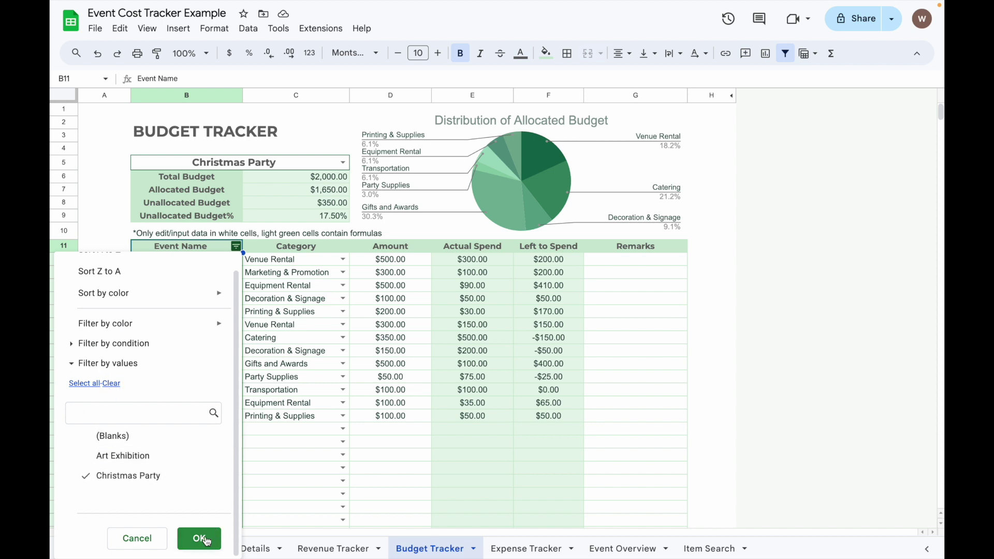
pyautogui.click(199, 538)
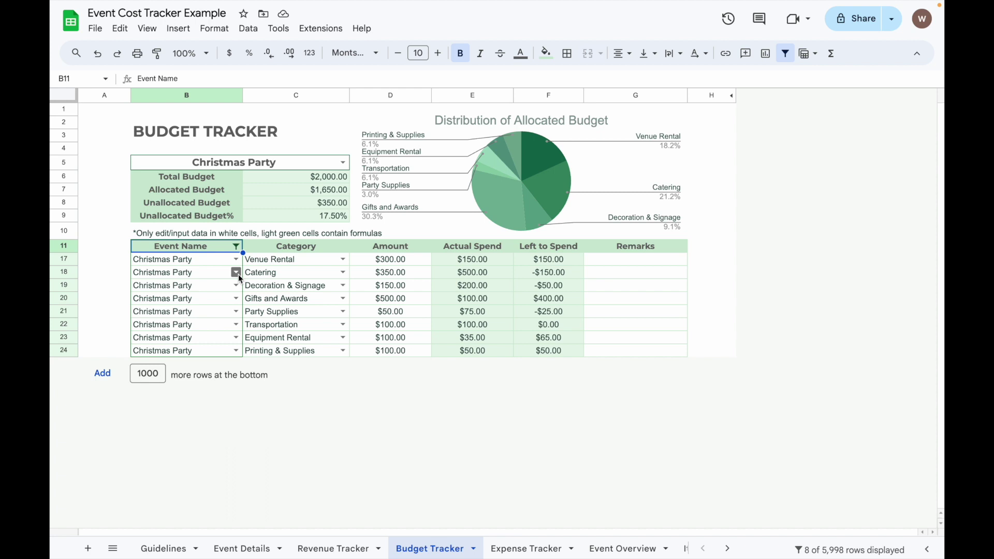
# Step: Undo the filter, show the Art Exhibition budget summary, then go to Expense Tracker
pyautogui.hotkey('ctrl', 'z')
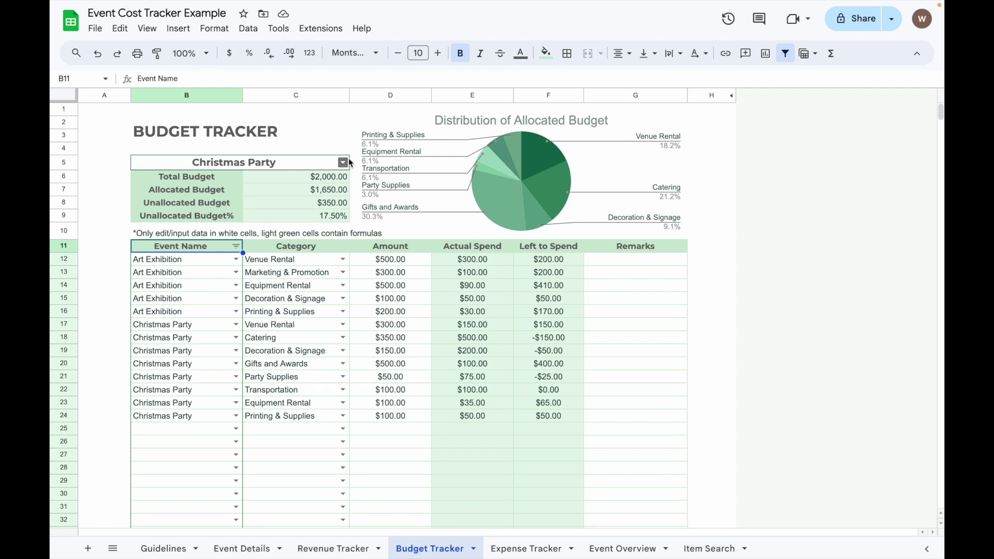
pyautogui.click(342, 162)
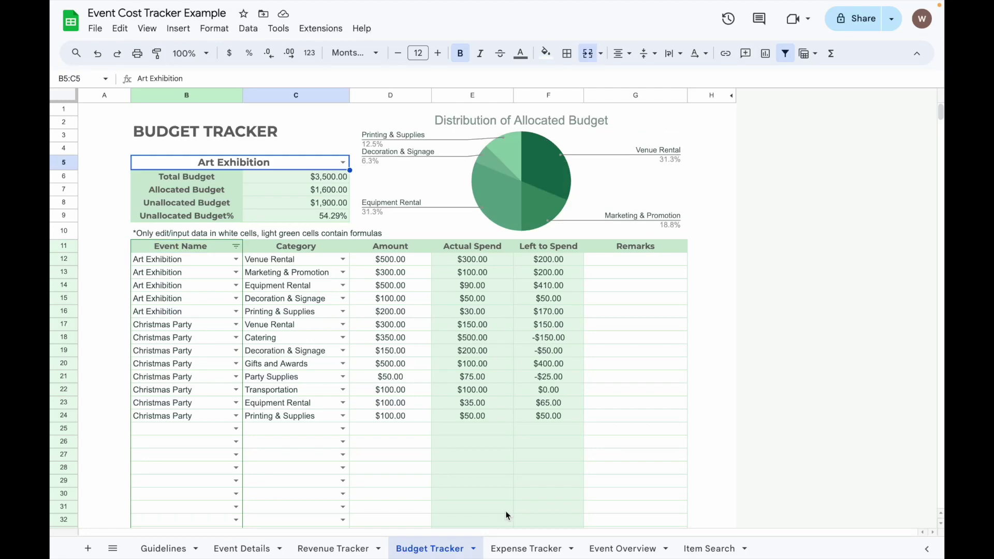
pyautogui.click(526, 549)
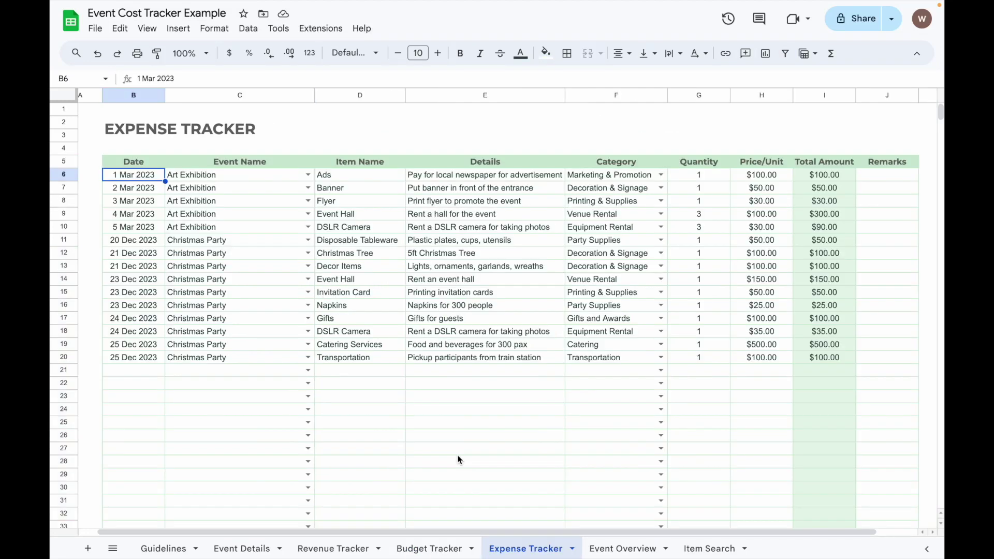
# Step: Inspect the first expense's Event Name and Category dropdown choices and its item name
pyautogui.click(198, 172)
pyautogui.click(312, 175)
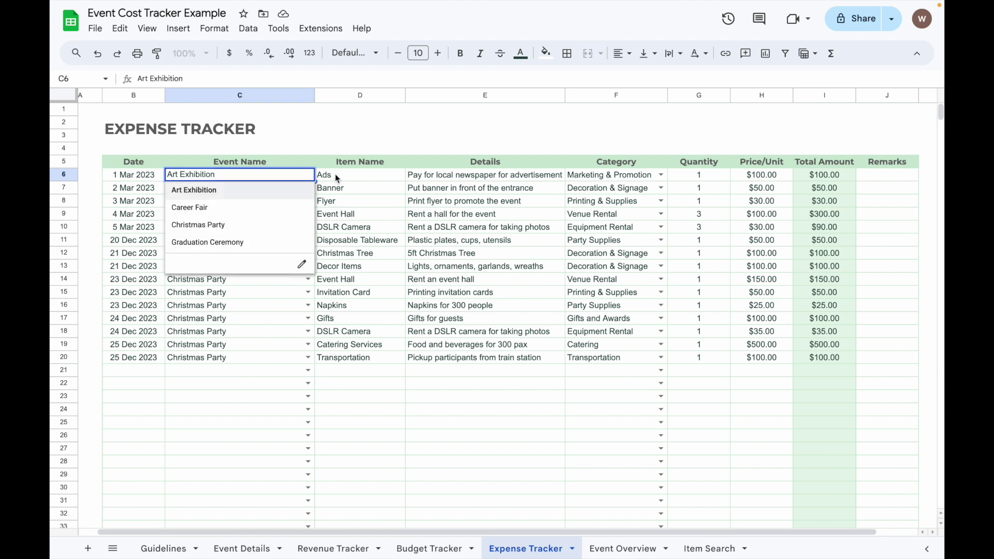
pyautogui.click(336, 175)
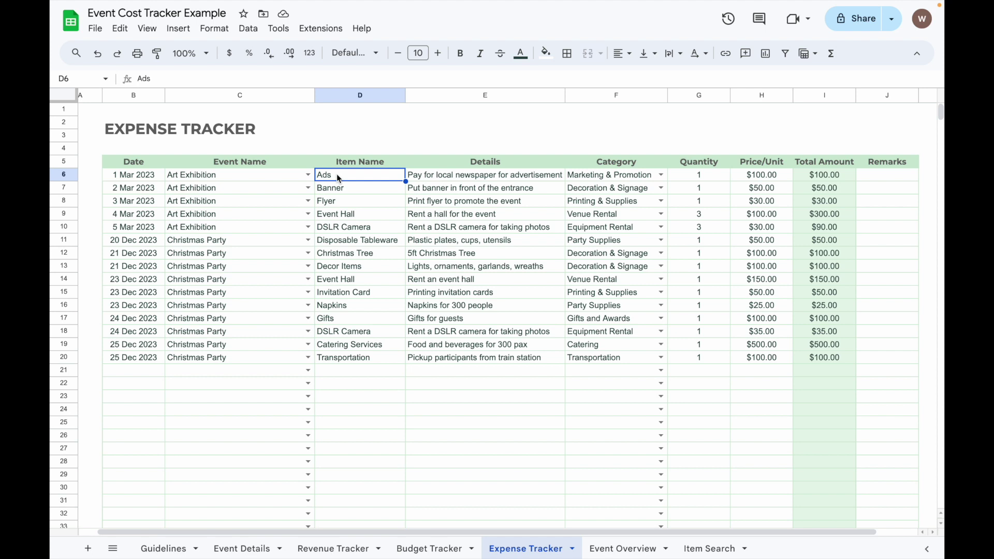
pyautogui.click(645, 177)
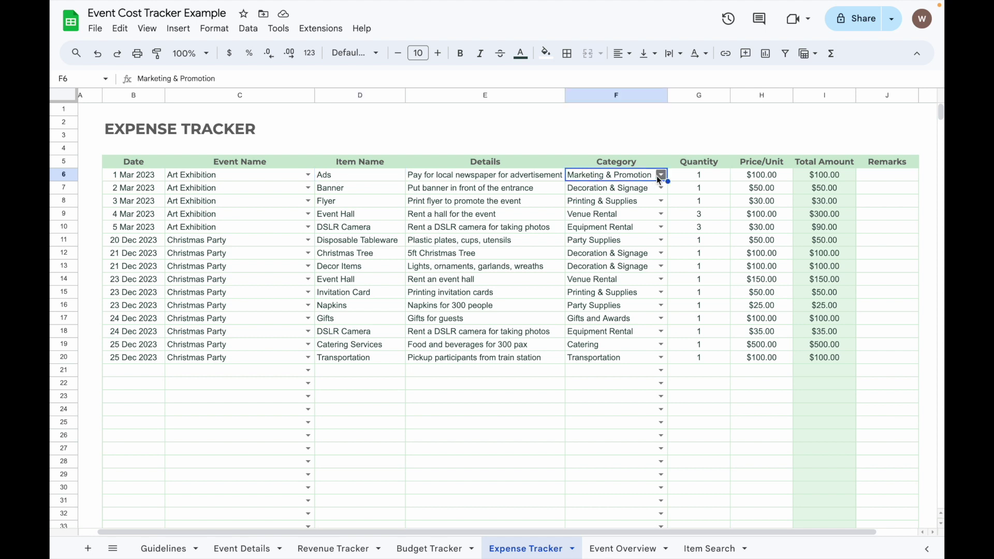
pyautogui.click(658, 175)
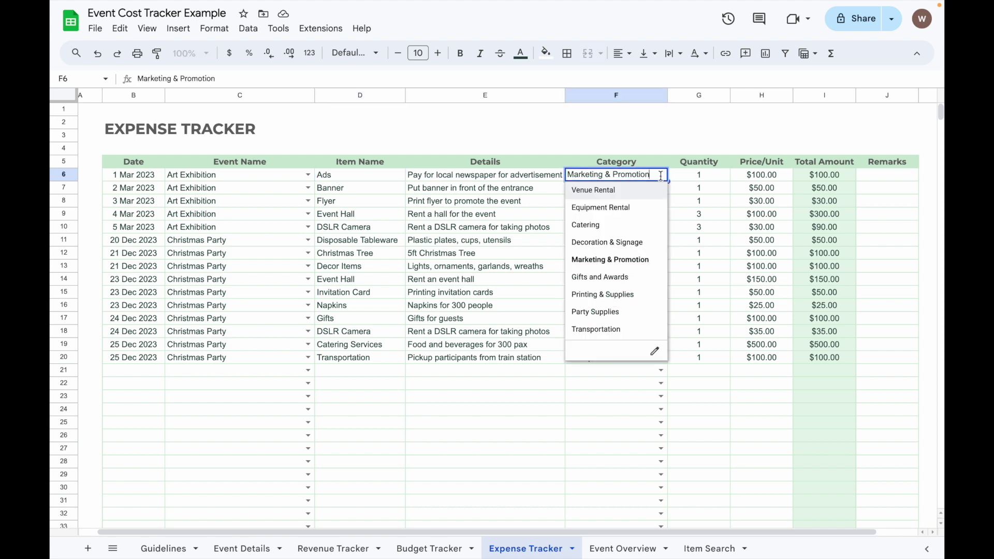
pyautogui.click(687, 181)
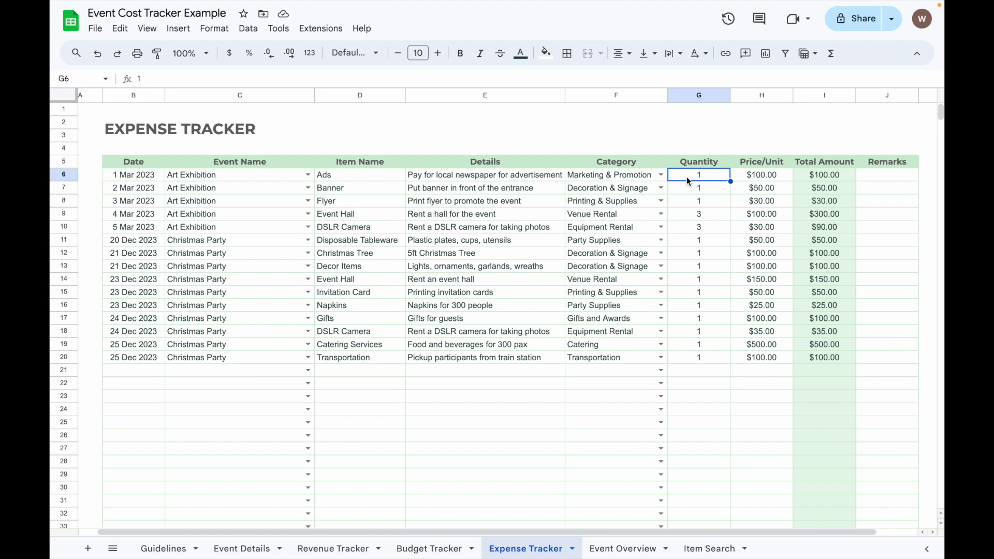
# Step: Check the first expense's unit price and remarks, then go to Event Overview
pyautogui.click(759, 179)
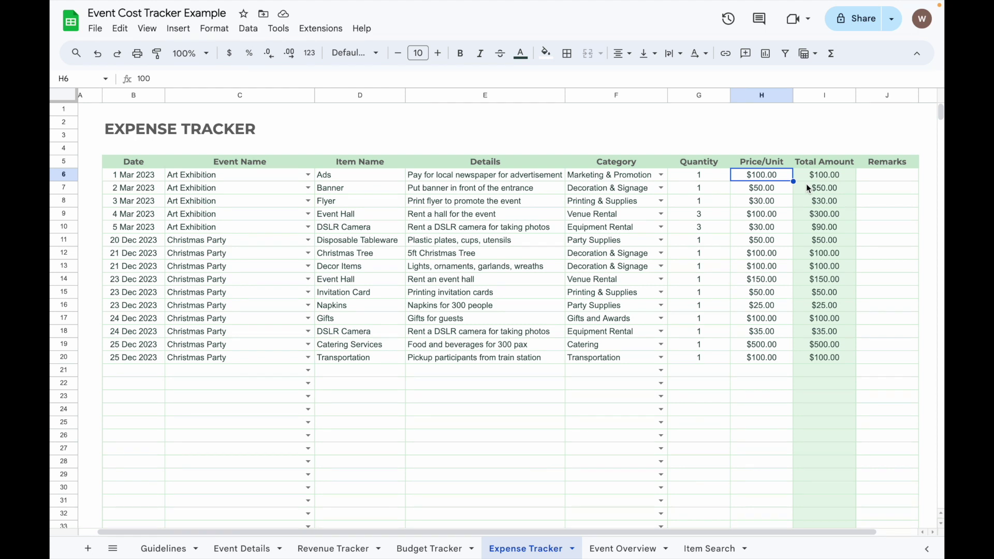
pyautogui.click(877, 178)
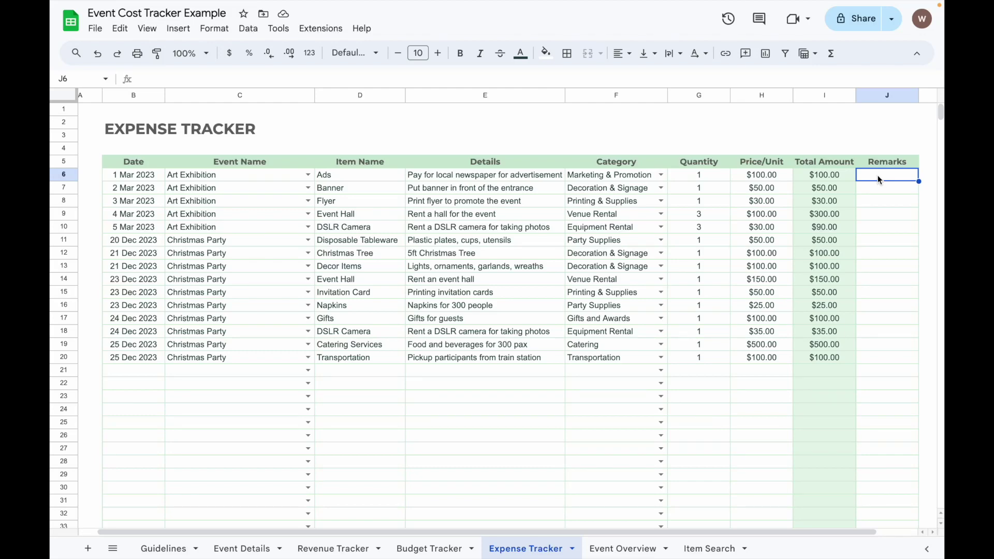
pyautogui.click(622, 549)
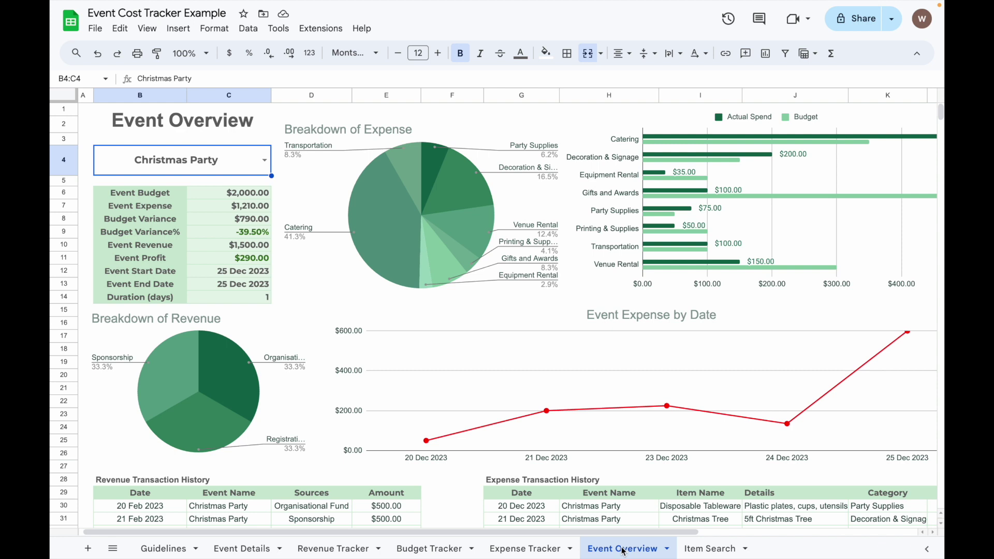
pyautogui.click(265, 161)
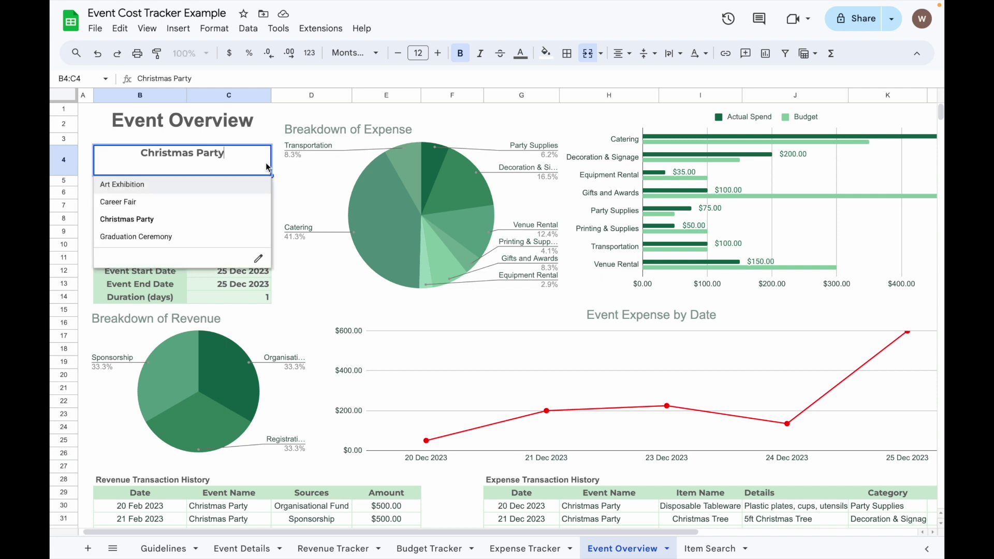
pyautogui.click(251, 186)
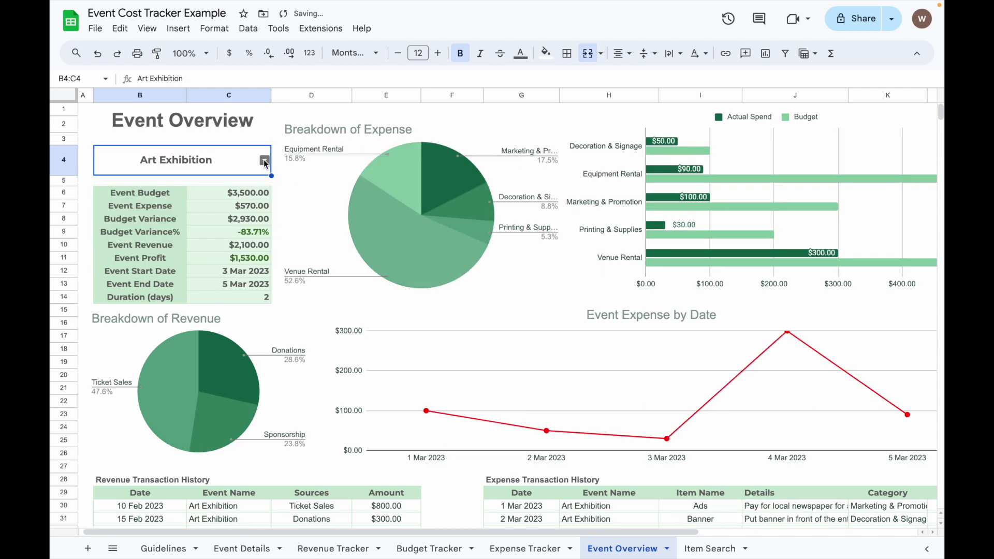
pyautogui.click(265, 160)
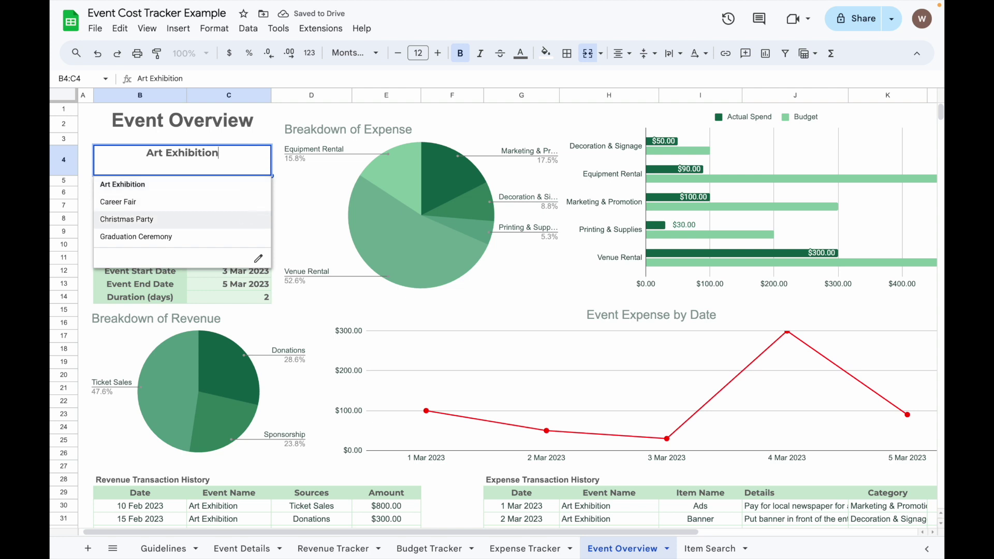
pyautogui.click(244, 215)
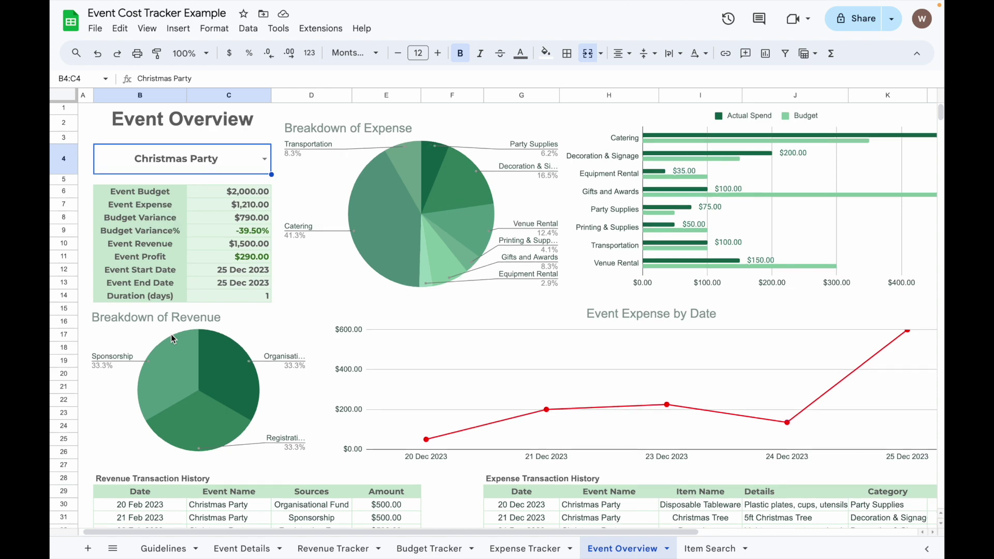
pyautogui.scroll(-2, 171, 338)
pyautogui.hscroll(3, 171, 338)
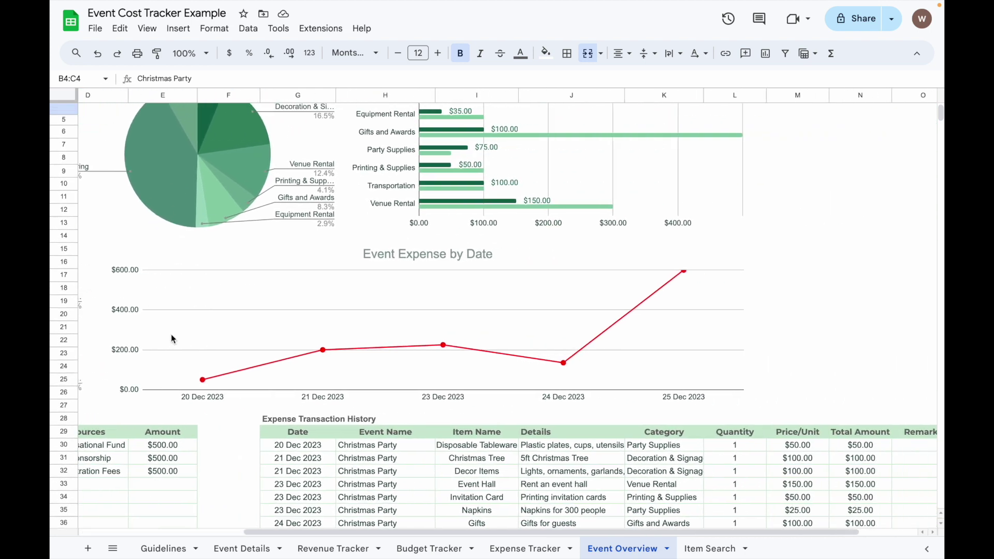
pyautogui.hscroll(1, 171, 338)
pyautogui.scroll(2, 171, 338)
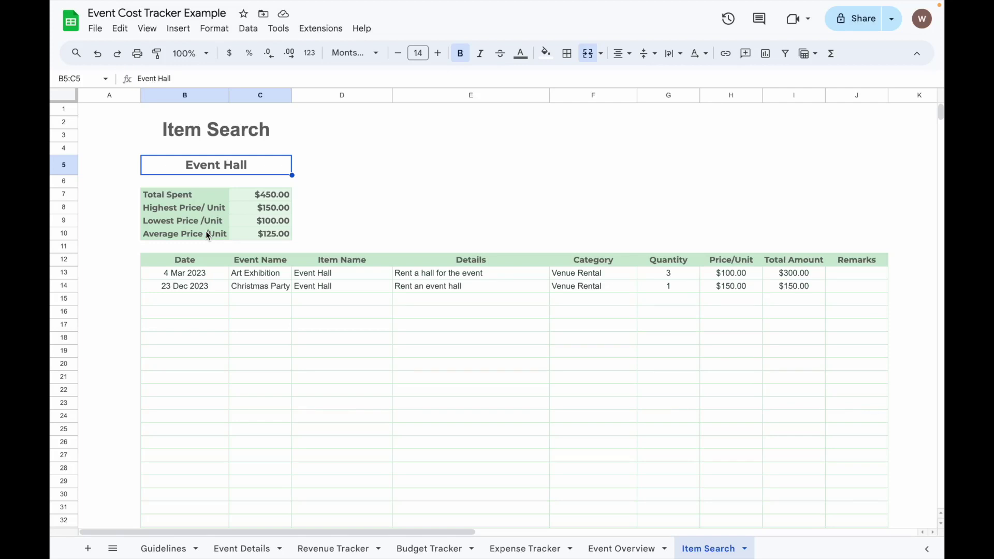
# Step: Jump back to the Christmas Party Event Overview dashboard with Ctrl+Shift+Page Up
pyautogui.hotkey('ctrl', 'shift', 'pageup')
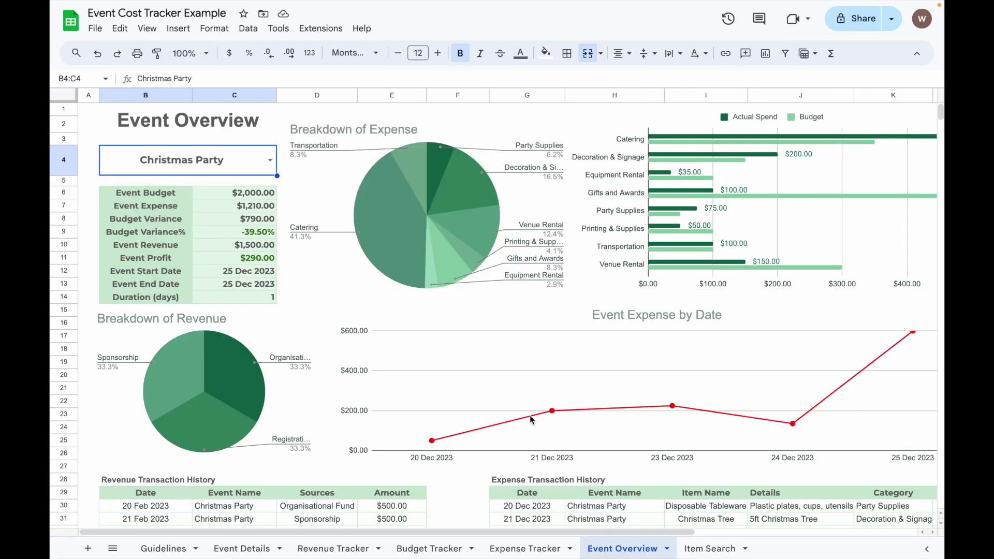